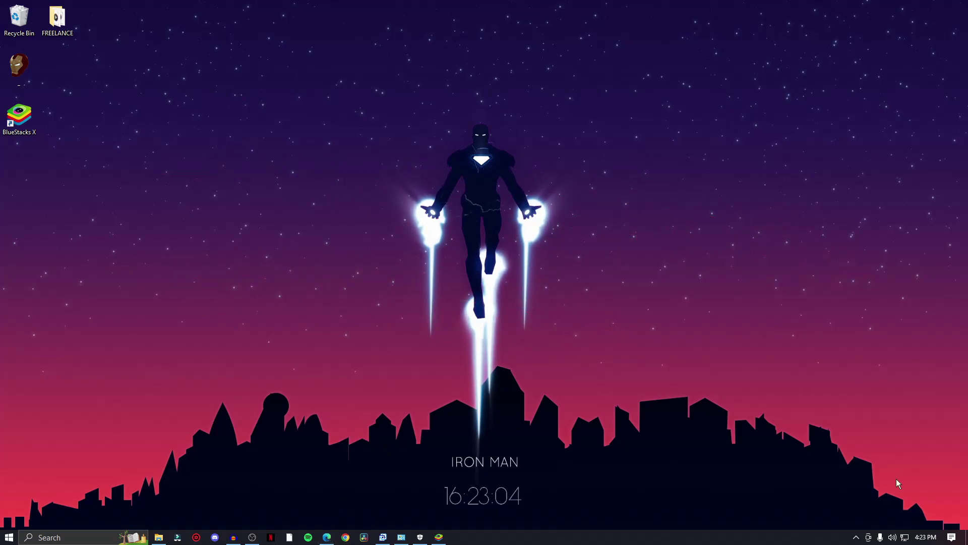
Open Edge and run a Bing search for 'bluestacks' from the address bar.
click(326, 537)
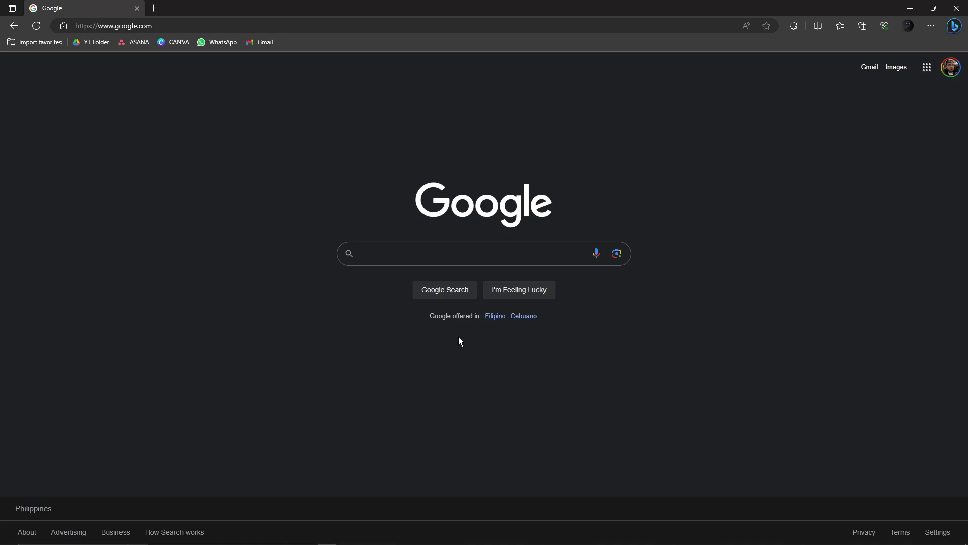
click(905, 537)
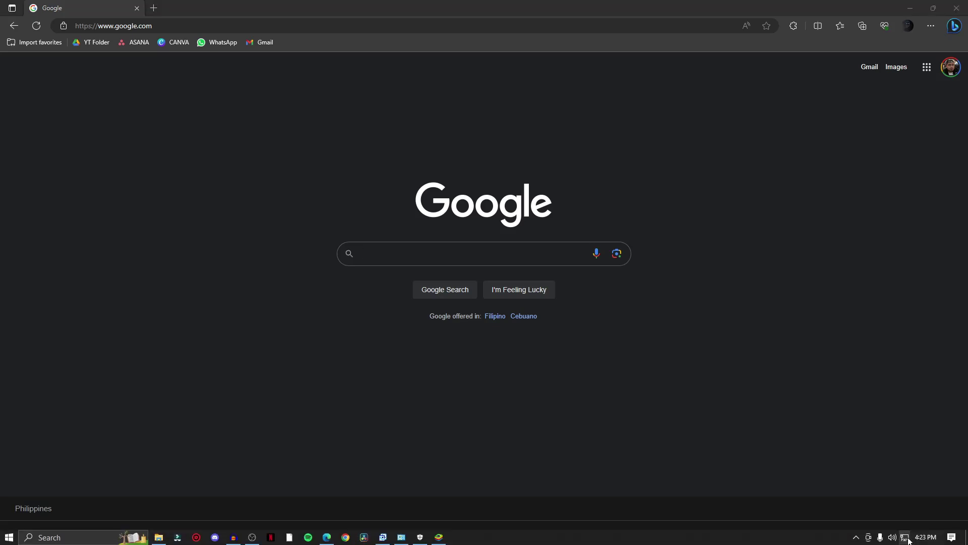
click(808, 360)
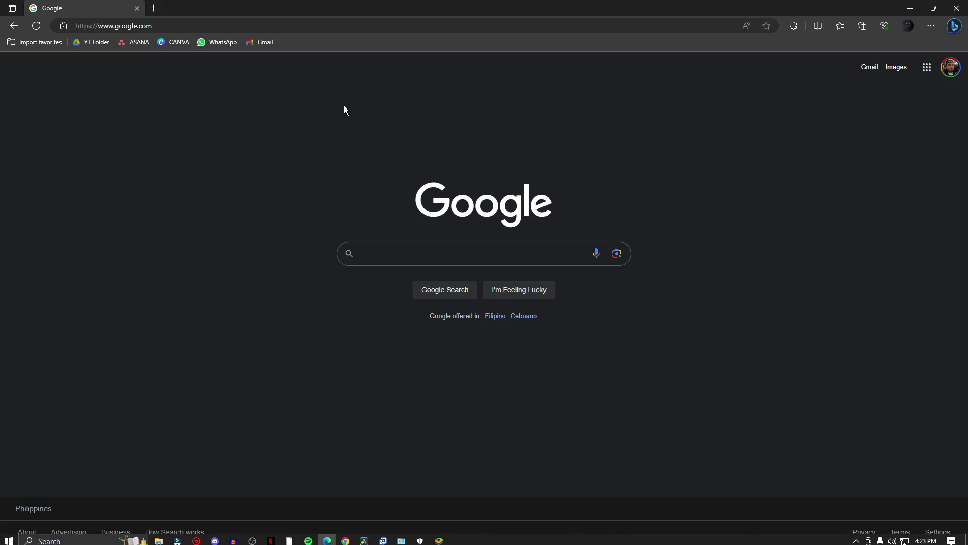
click(335, 25)
click(796, 285)
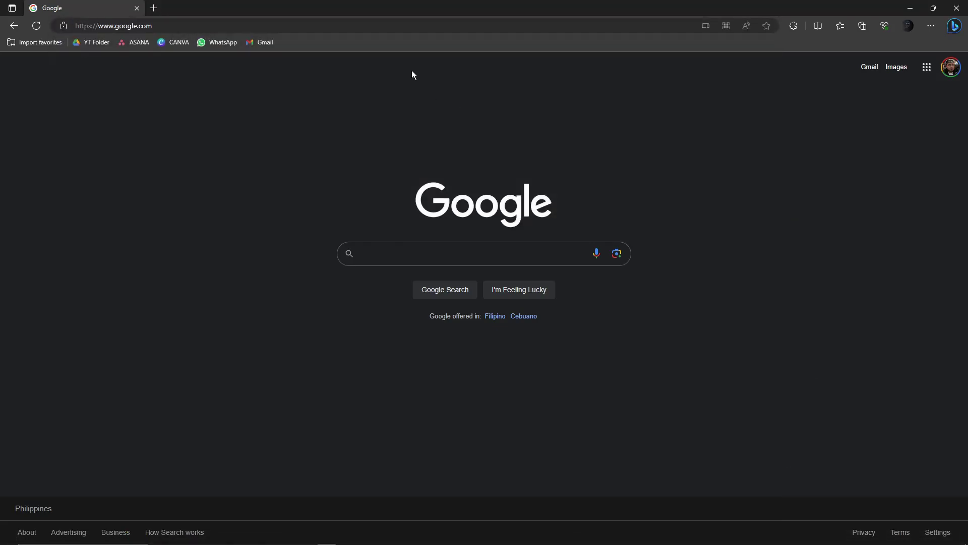
click(389, 26)
text(bluestacks)
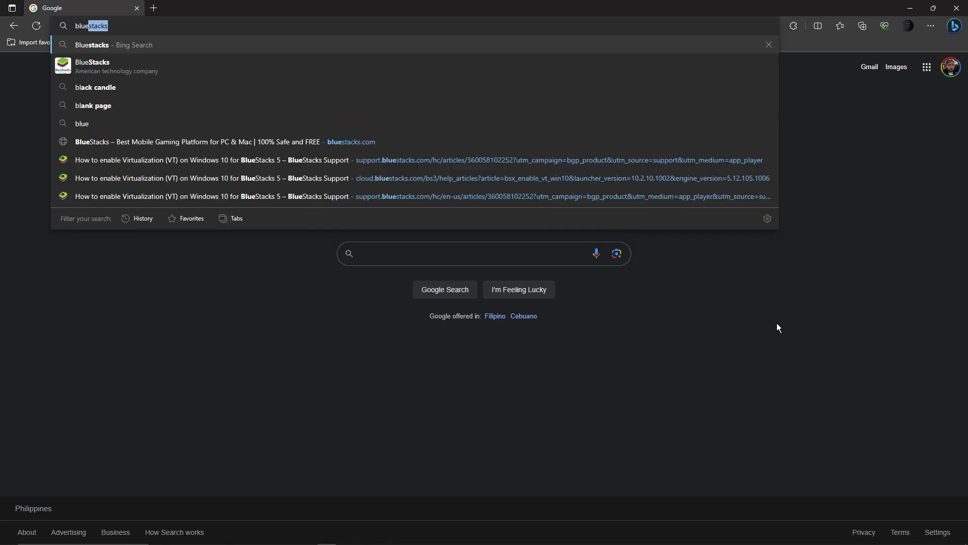
key(Return)
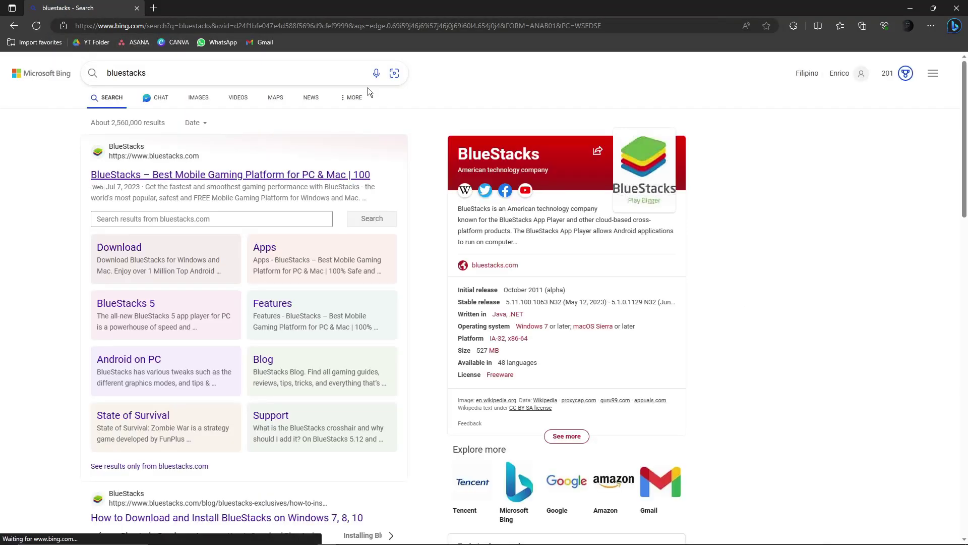
Search Bing for 'monopoly go' in a new Edge tab.
click(152, 9)
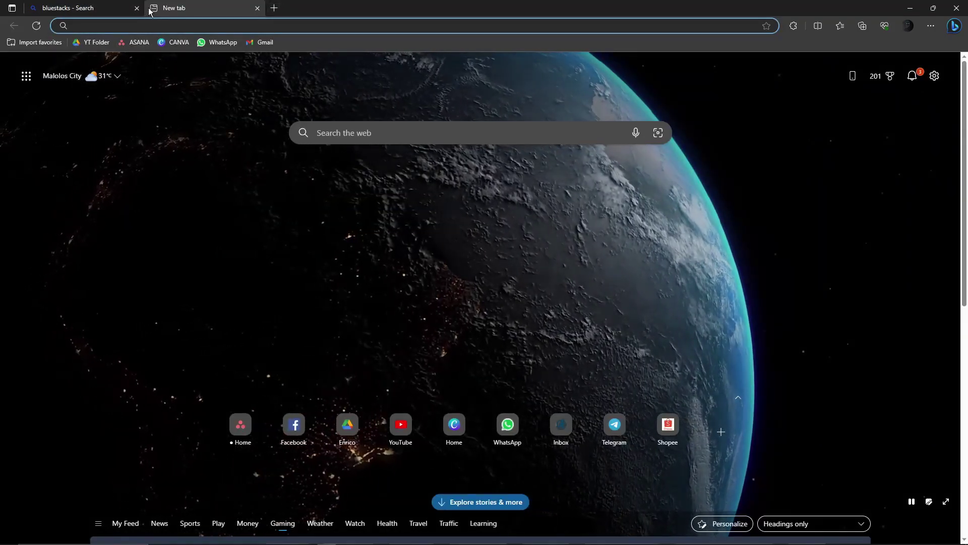
text(monopo)
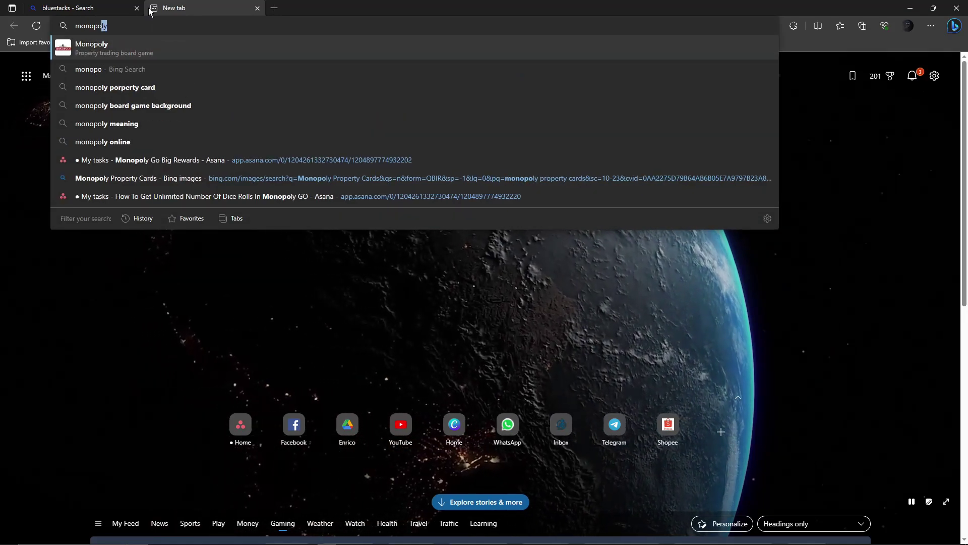
text(ly)
key(ctrl+a)
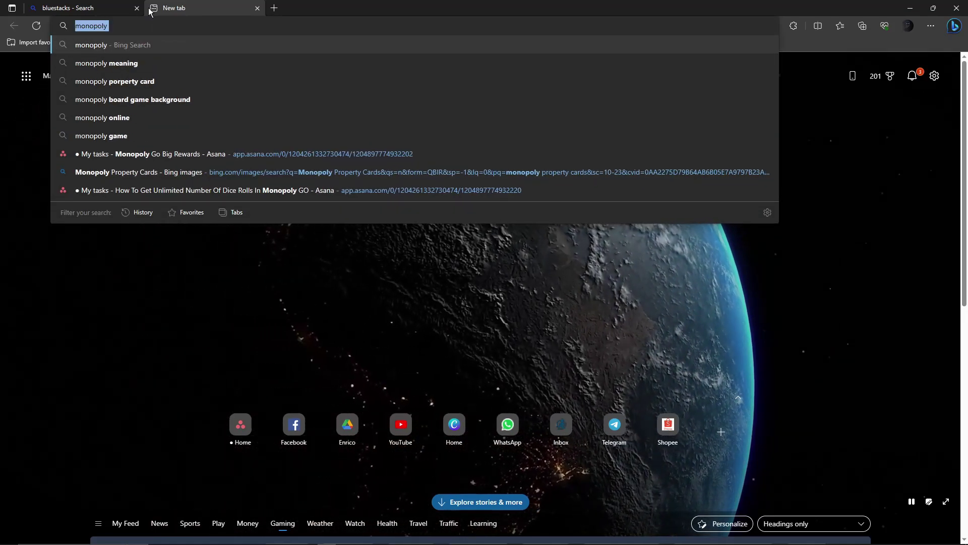
text(monm)
key(BackSpace)
text(o)
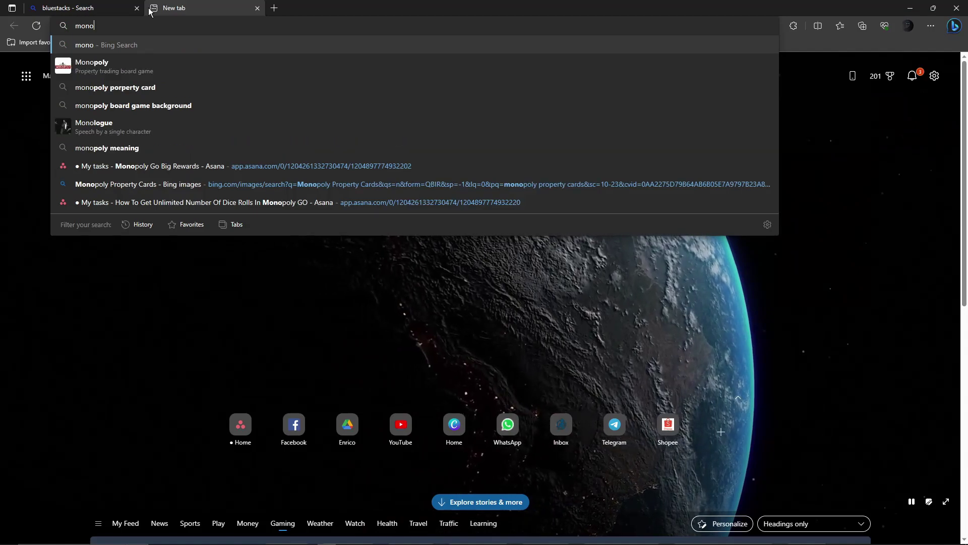
text(poly go)
key(Return)
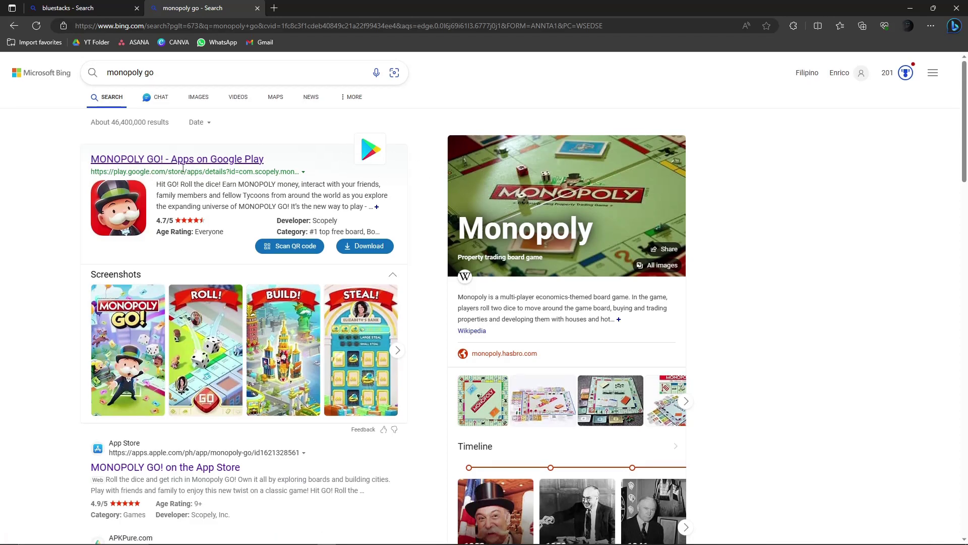
scroll(171, 313, down, 2)
scroll(83, 290, up, 2)
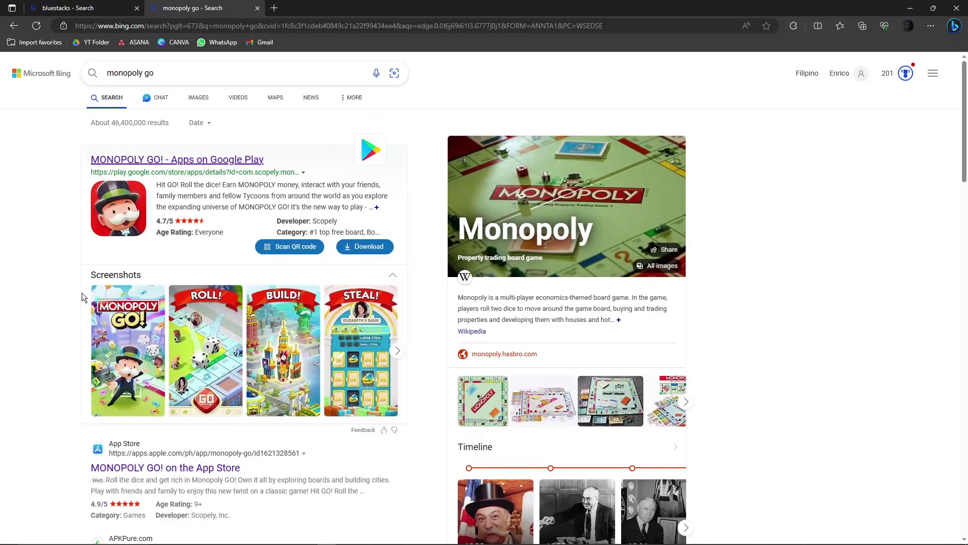
scroll(85, 298, down, 3)
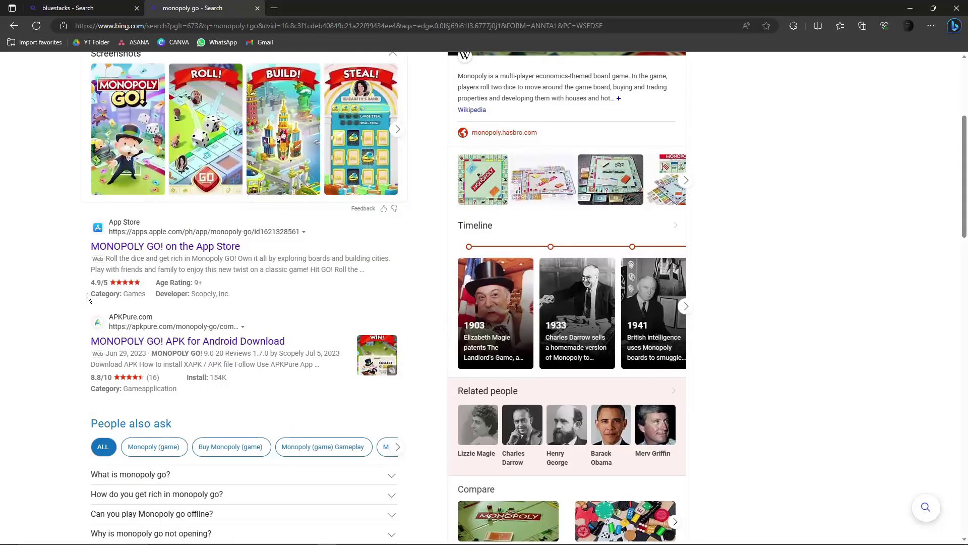
Close the 'monopoly go' search results tab.
click(258, 8)
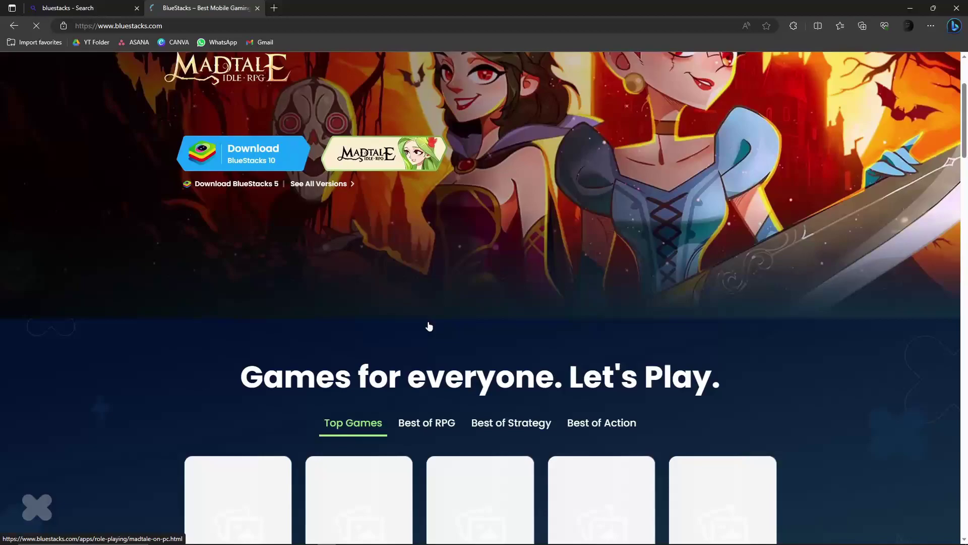
scroll(434, 329, down, 4)
scroll(453, 382, down, 3)
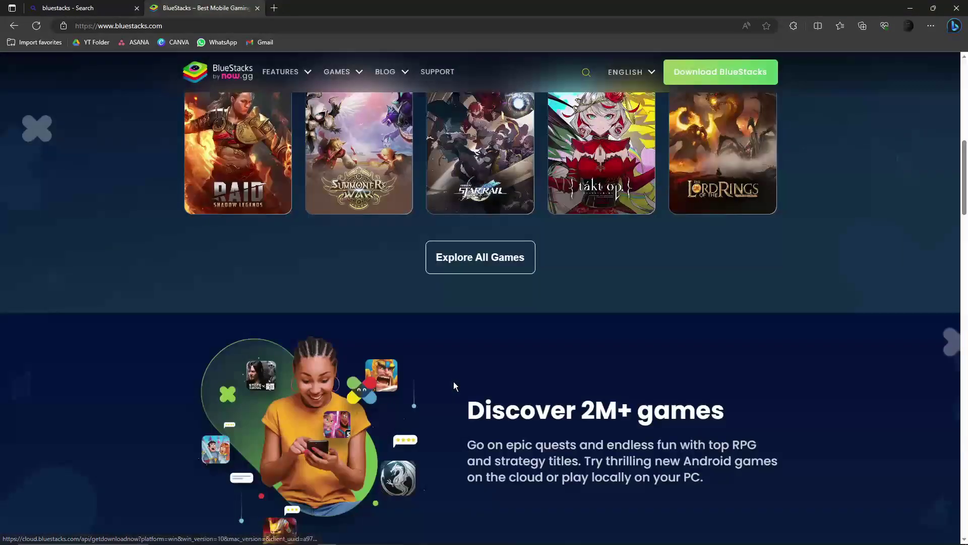
scroll(453, 381, down, 3)
scroll(454, 389, up, 2)
scroll(458, 381, up, 10)
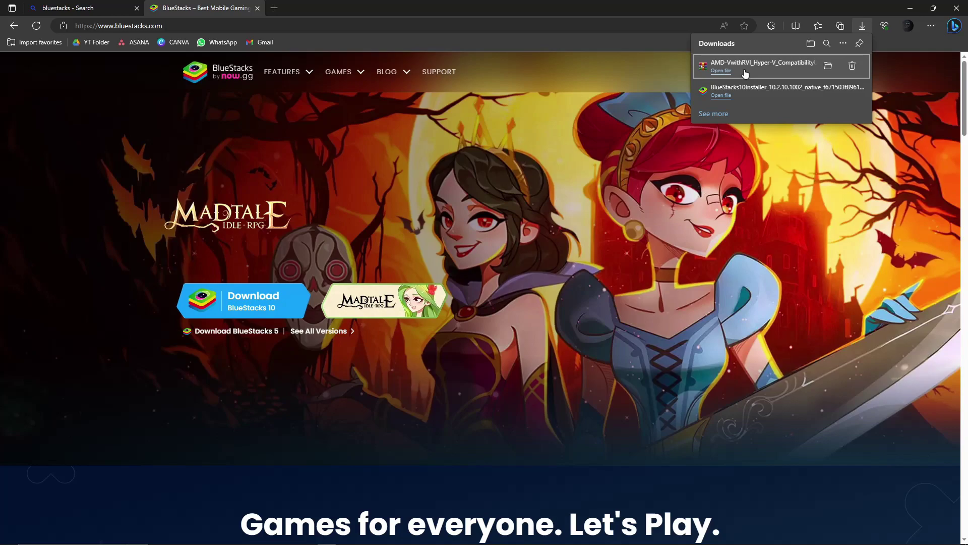
Minimize Edge and launch BlueStacks X from the desktop.
click(911, 7)
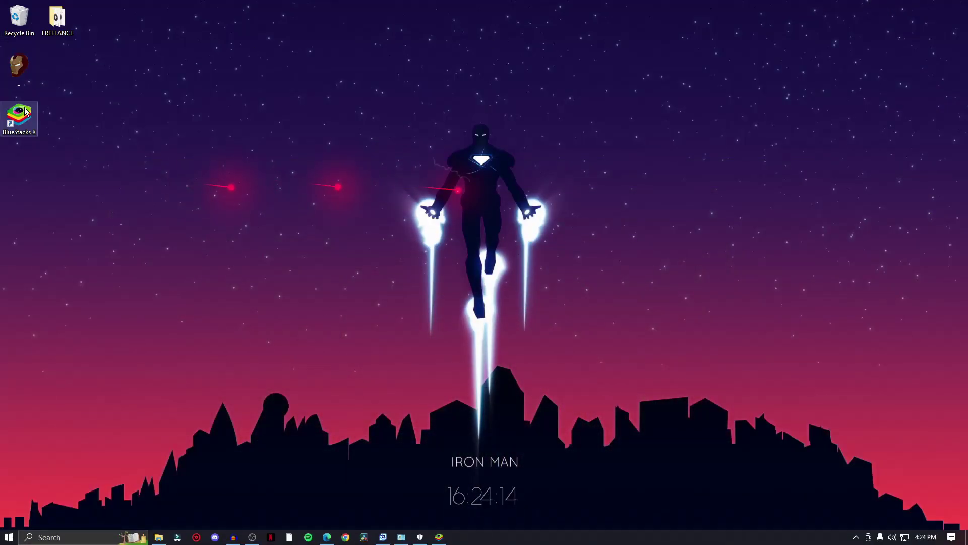
mouse_move(19, 123)
mouse_down()
mouse_move(173, 168)
mouse_move(23, 129)
mouse_up()
click(441, 542)
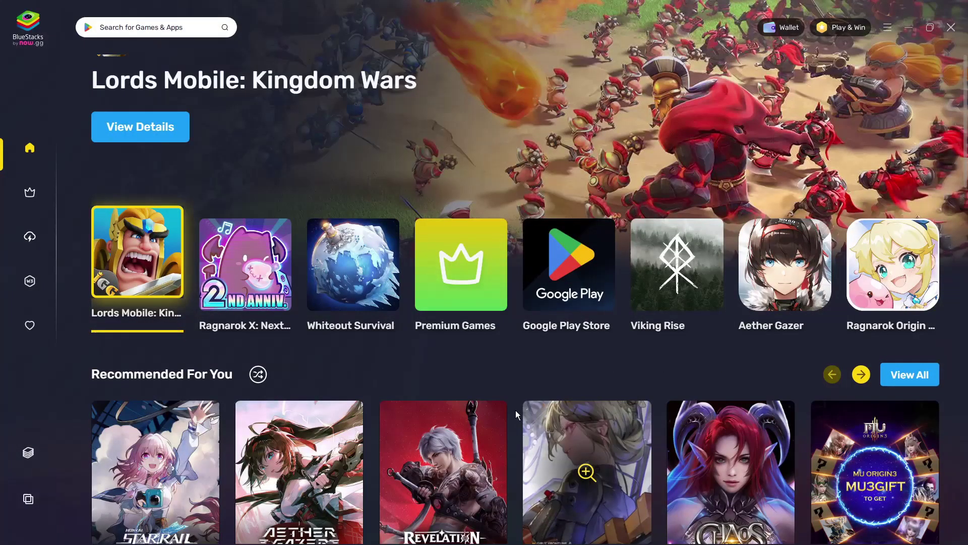
scroll(509, 399, down, 1)
scroll(510, 400, down, 1)
scroll(513, 402, down, 3)
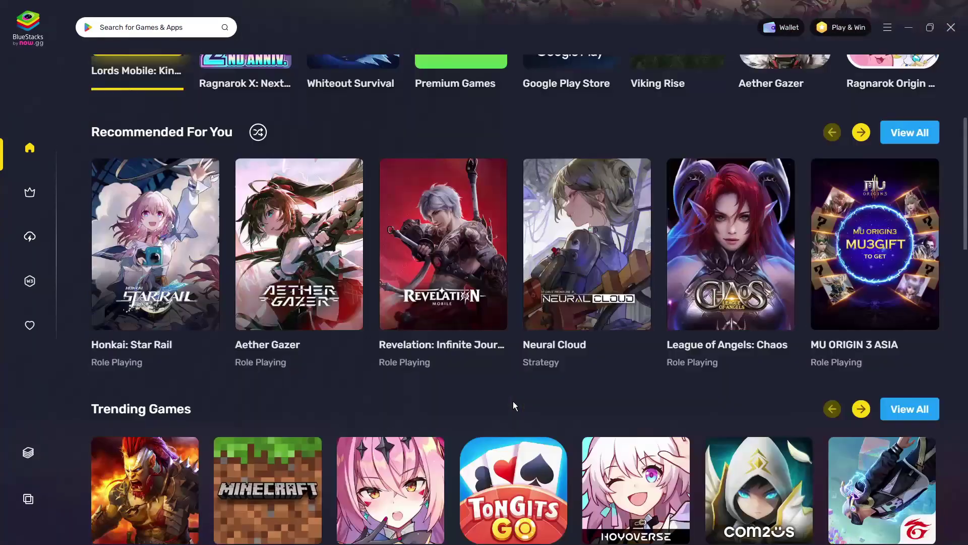
scroll(513, 401, up, 2)
scroll(462, 393, down, 3)
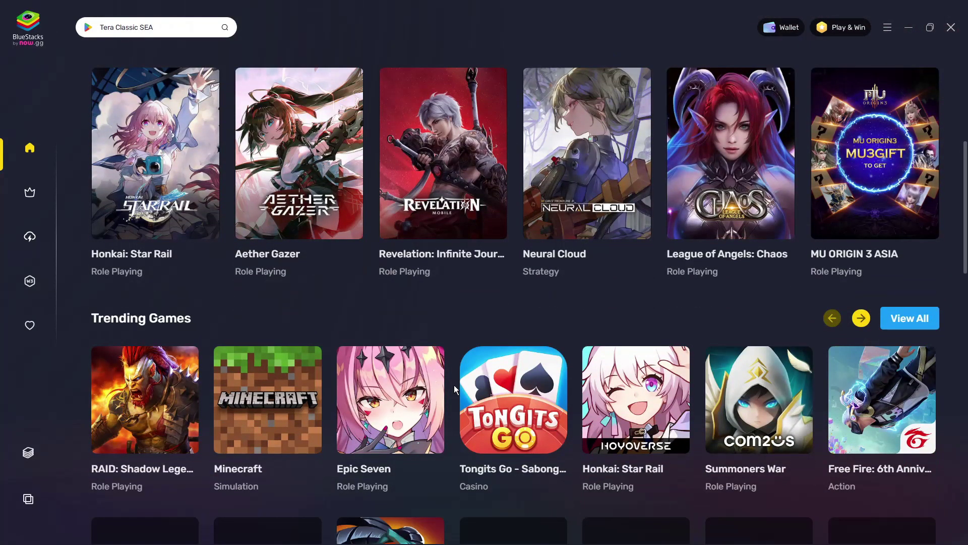
scroll(454, 386, up, 4)
scroll(456, 391, up, 4)
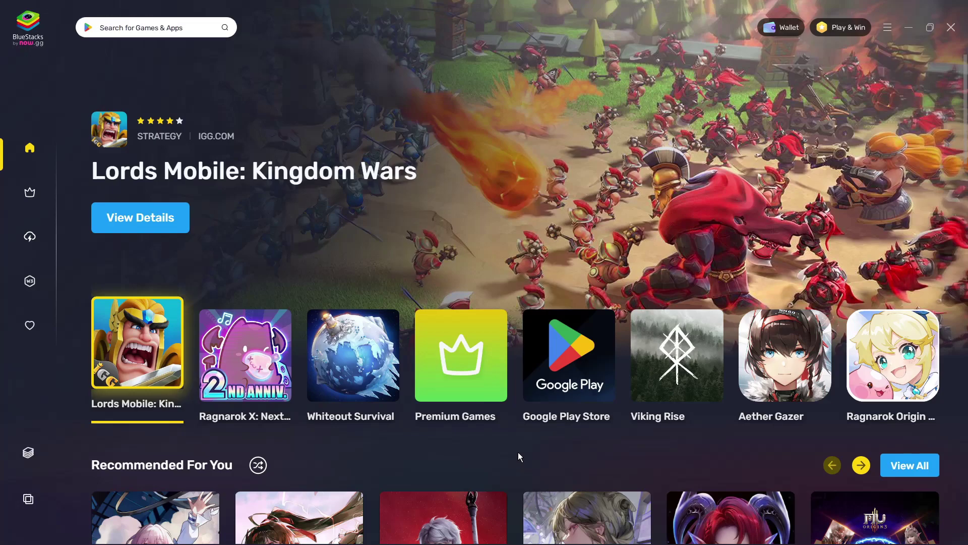
scroll(517, 452, down, 2)
scroll(514, 452, down, 2)
scroll(509, 453, down, 1)
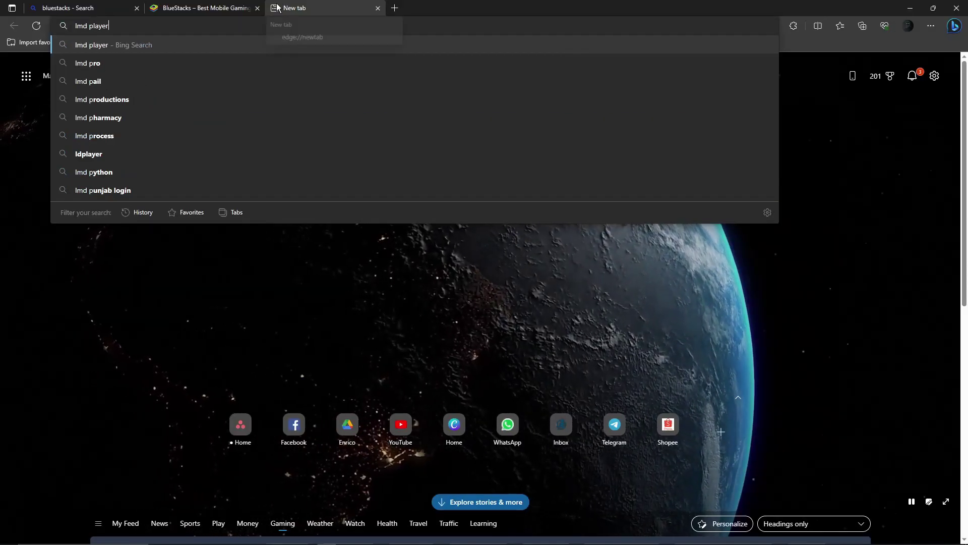
key(Return)
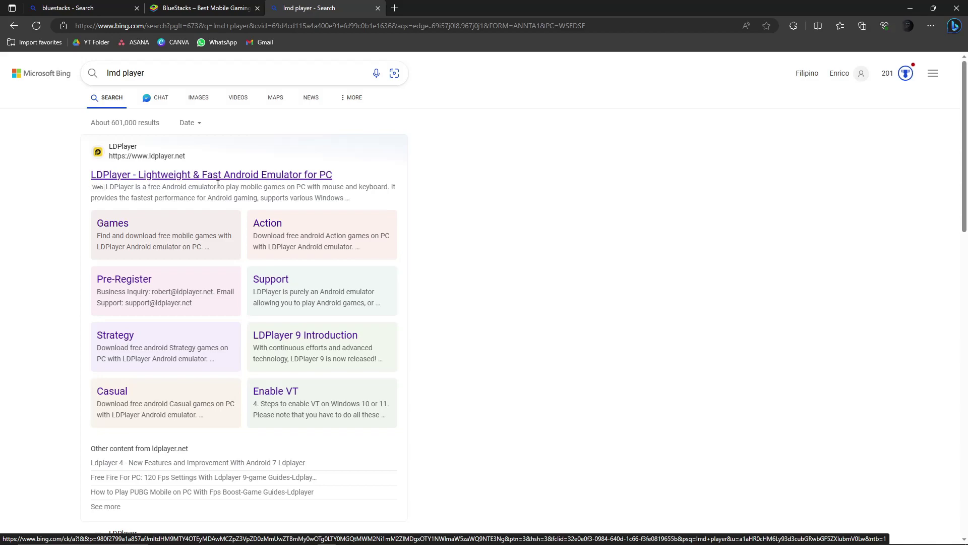
click(378, 8)
click(910, 8)
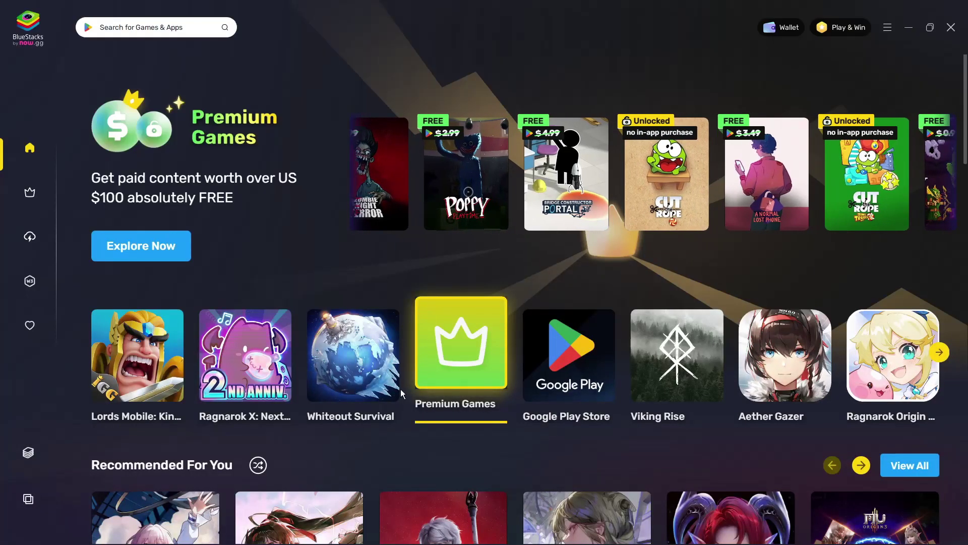
Search BlueStacks X for 'monopoly go' and open the MONOPOLY GO! tile.
click(167, 29)
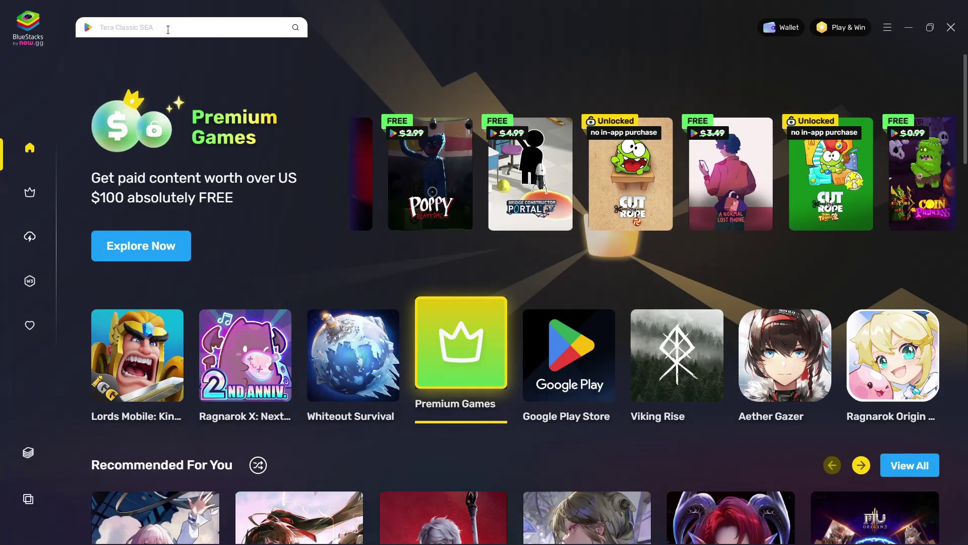
text(monopol)
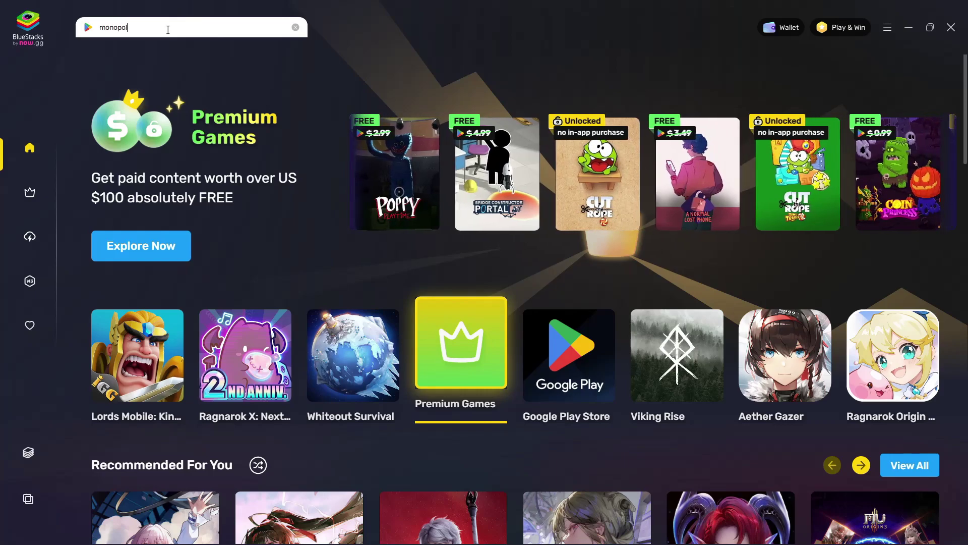
text(y go)
key(Return)
mouse_move(145, 156)
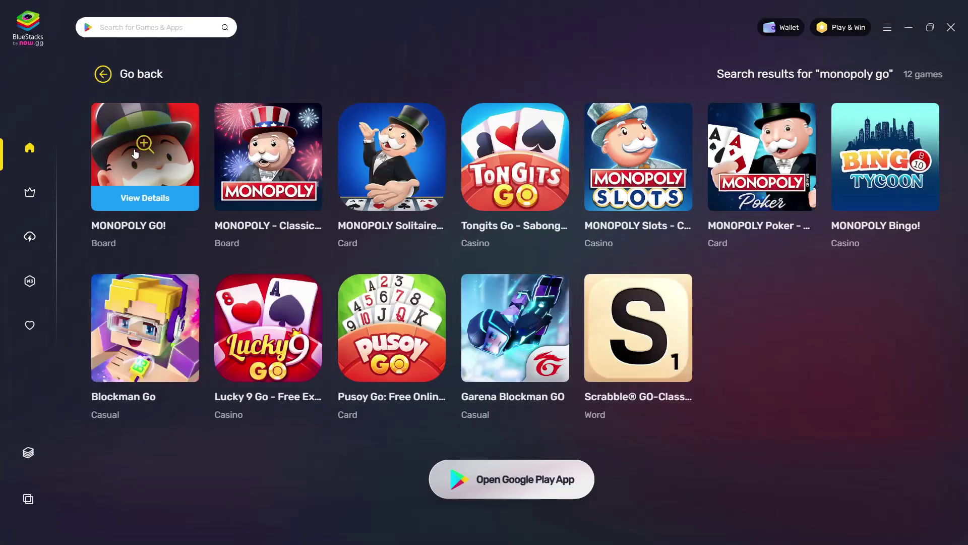
click(137, 156)
scroll(530, 242, down, 2)
scroll(585, 264, up, 2)
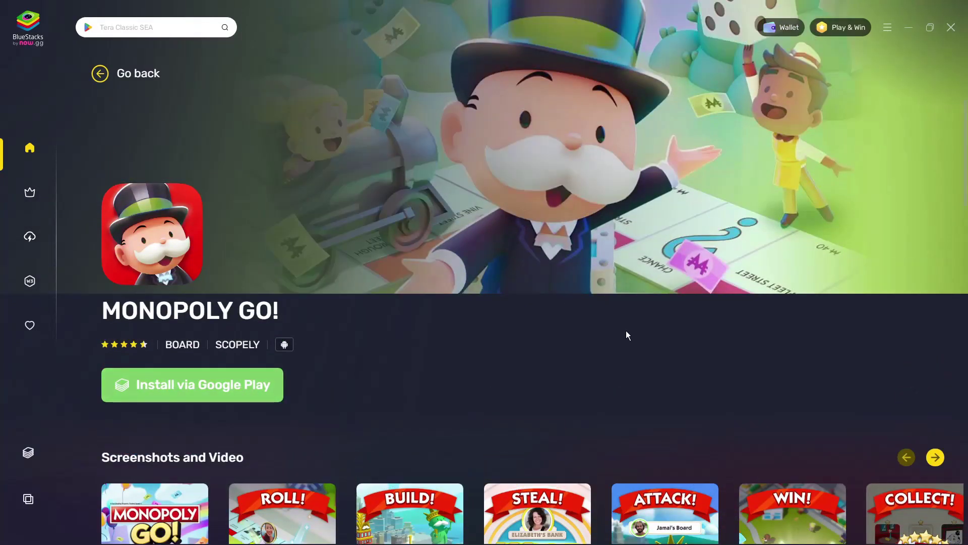
scroll(626, 331, down, 3)
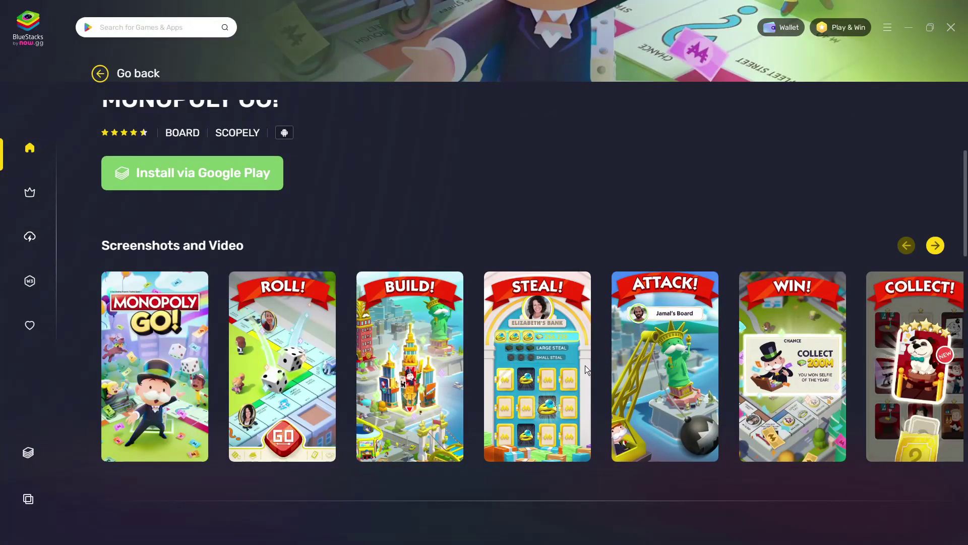